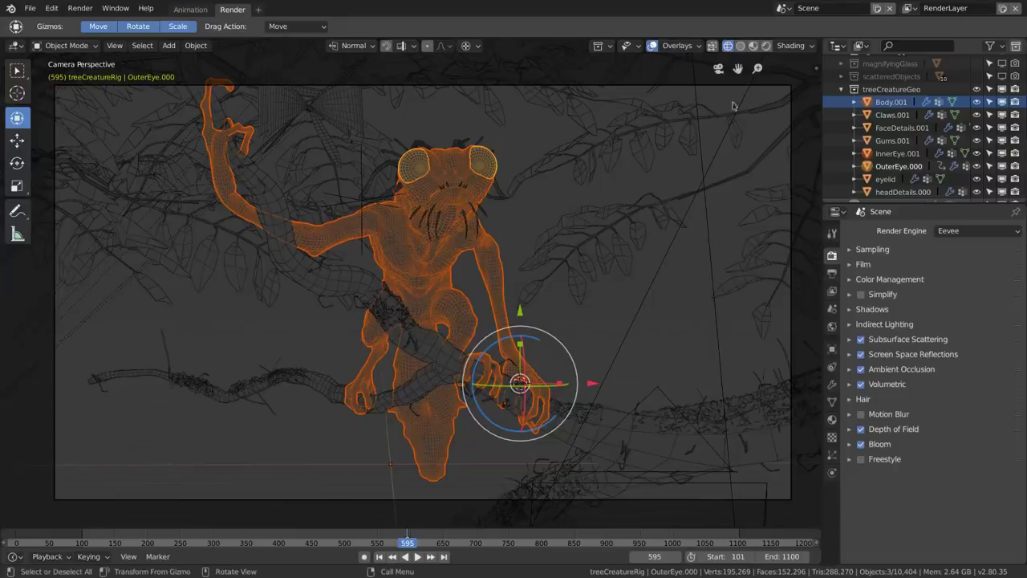
- Leave the camera view and orbit in close around the tree creature's head
left_click(722, 74)
middle_click_drag(639, 229, 667, 222)
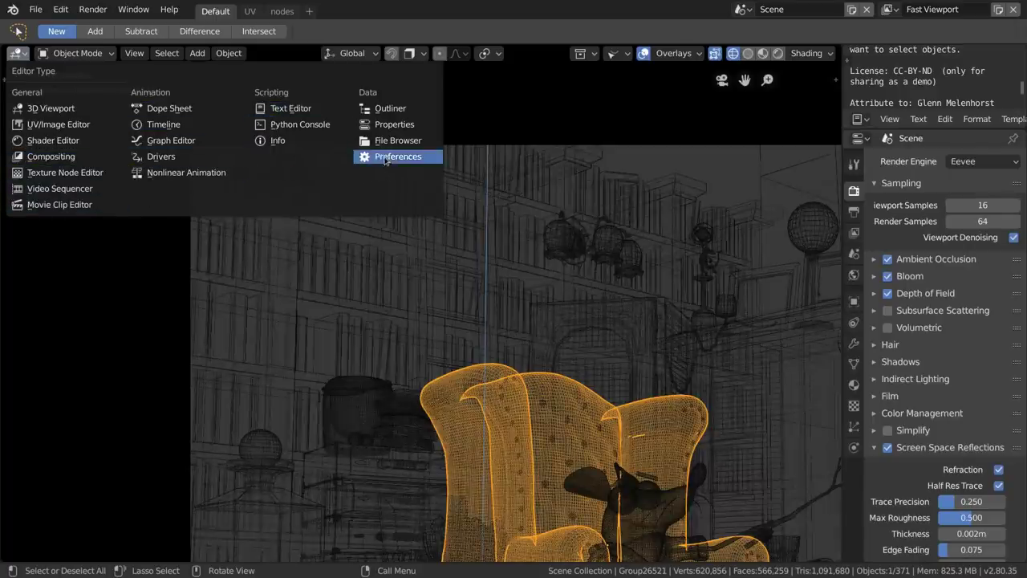
- Browse the viewport's View menu and its submenus
left_click(133, 53)
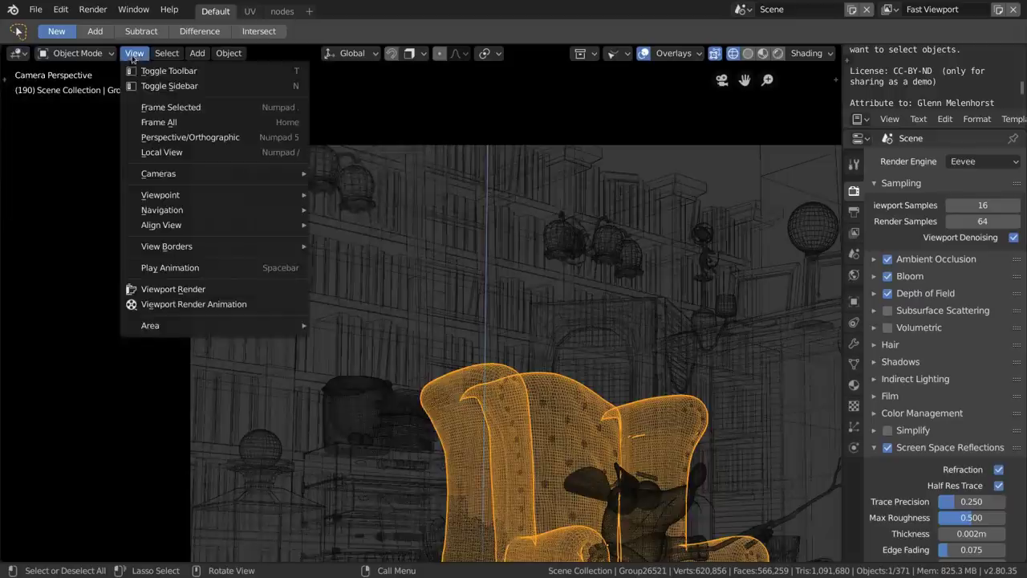
mouse_move(198, 53)
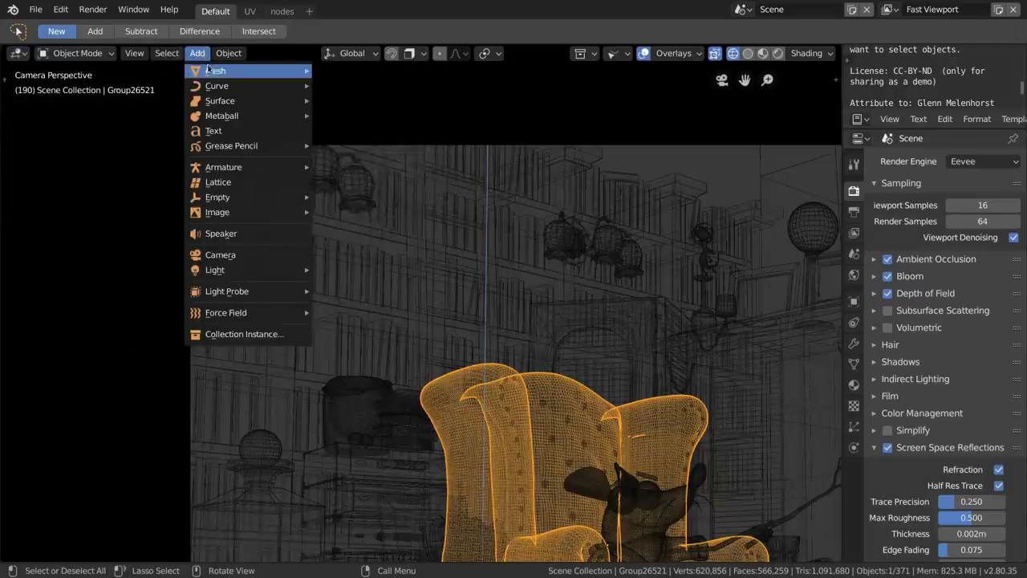
mouse_move(225, 76)
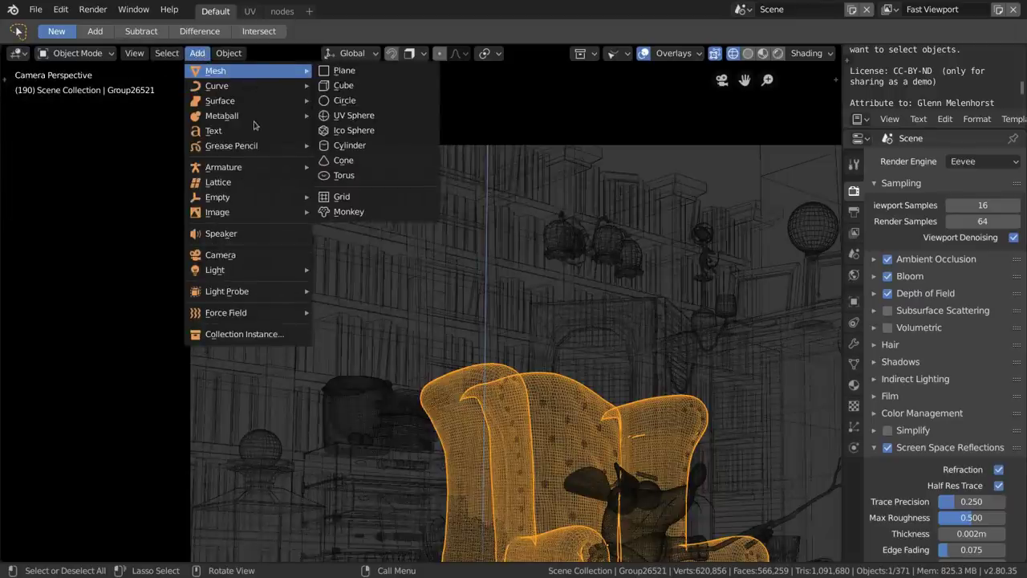
mouse_move(253, 148)
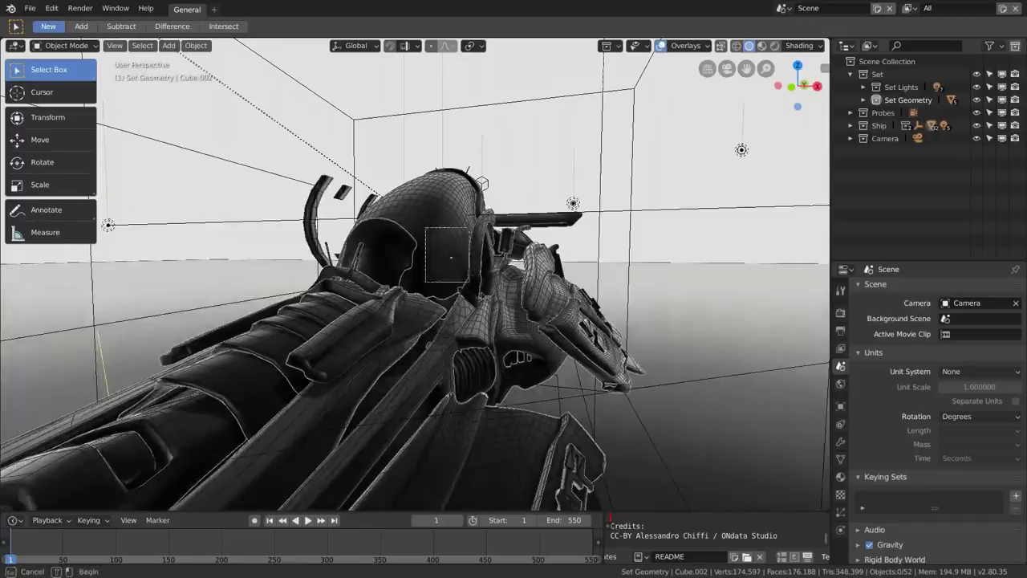
- Box-select all twelve parts of the ship, then orbit to see its side up close
left_click_drag(425, 227, 470, 282)
middle_click_drag(725, 312, 523, 324)
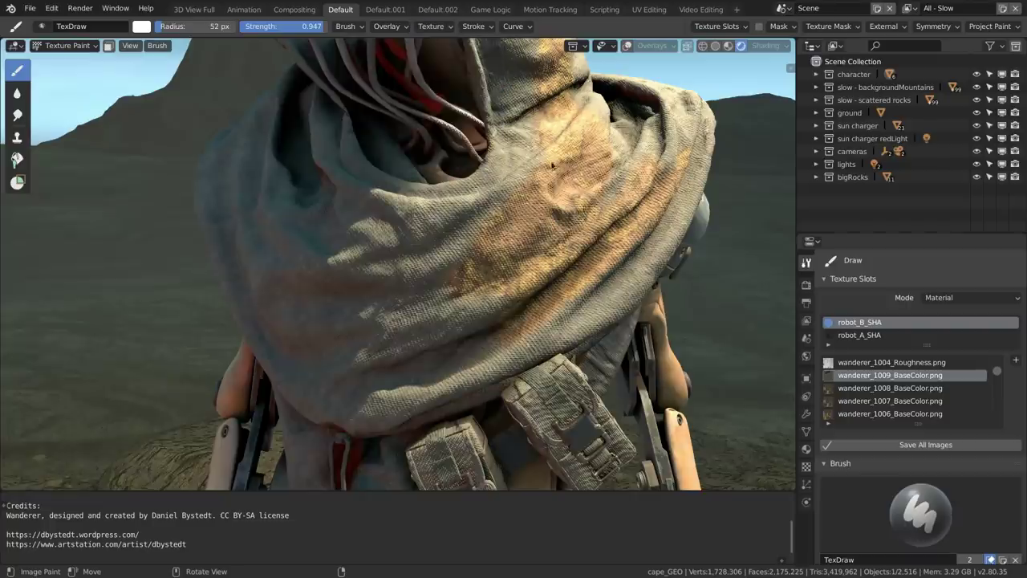
- Orbit from the front of the wanderer's cape to its side and shoulder armour
middle_click_drag(509, 313, 529, 244)
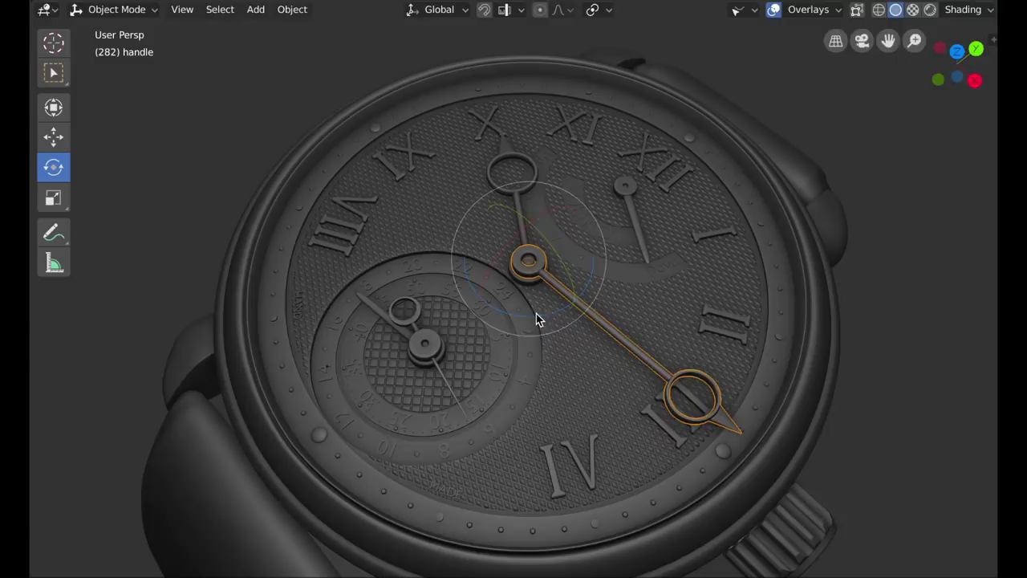
- Turn the selected watch hand clockwise around the dial with the rotate gizmo
left_click_drag(539, 316, 579, 231)
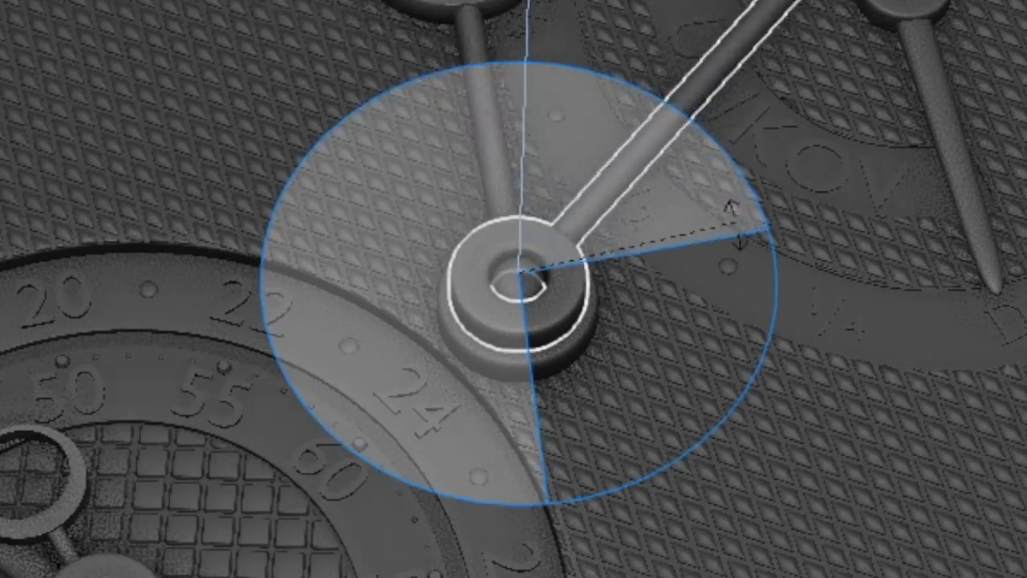
left_click_drag(732, 211, 666, 405)
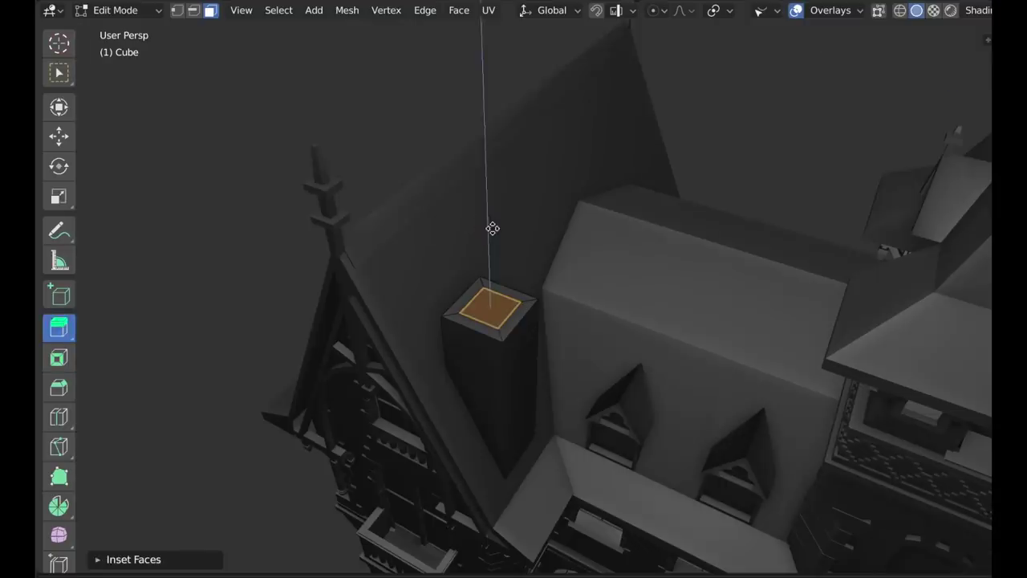
- Confirm the chimney's inset top extruded down into a hollow, then start bevelling its rim edges
left_click(484, 246)
key("KP_Decimal")
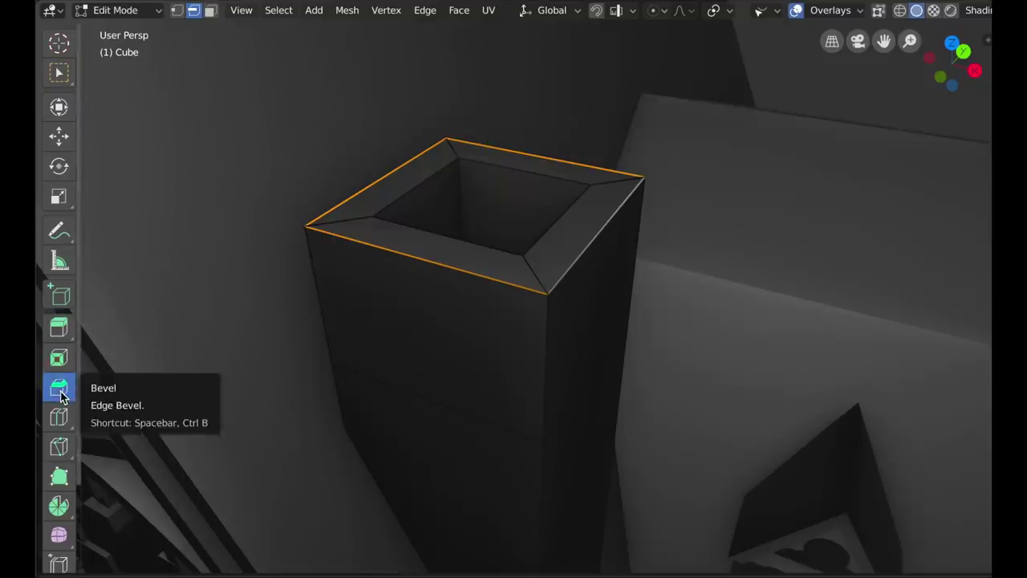
key("ctrl+b")
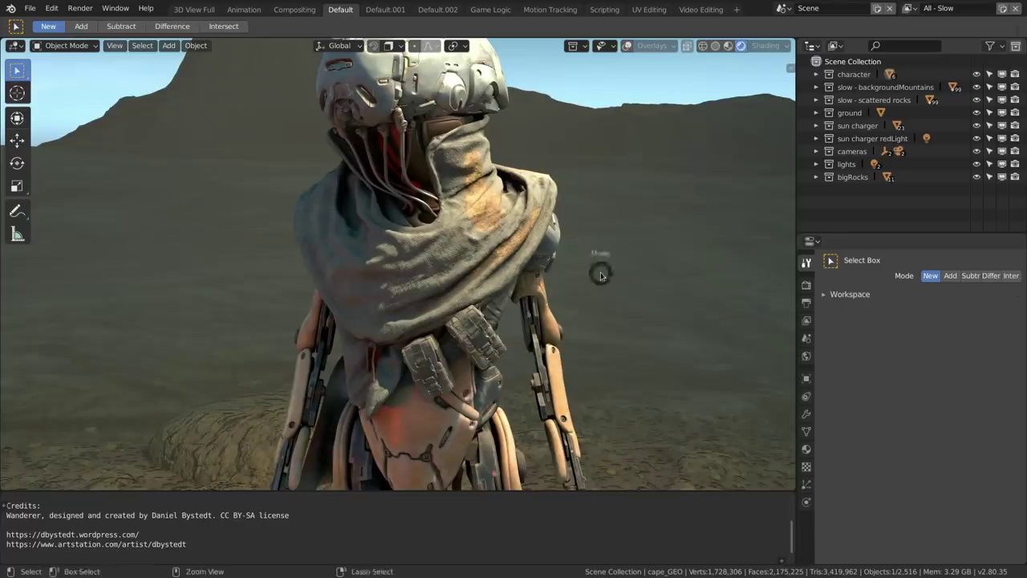
- Pick Texture Paint for the wanderer from the Ctrl+Tab mode pie menu
key("ctrl+Tab")
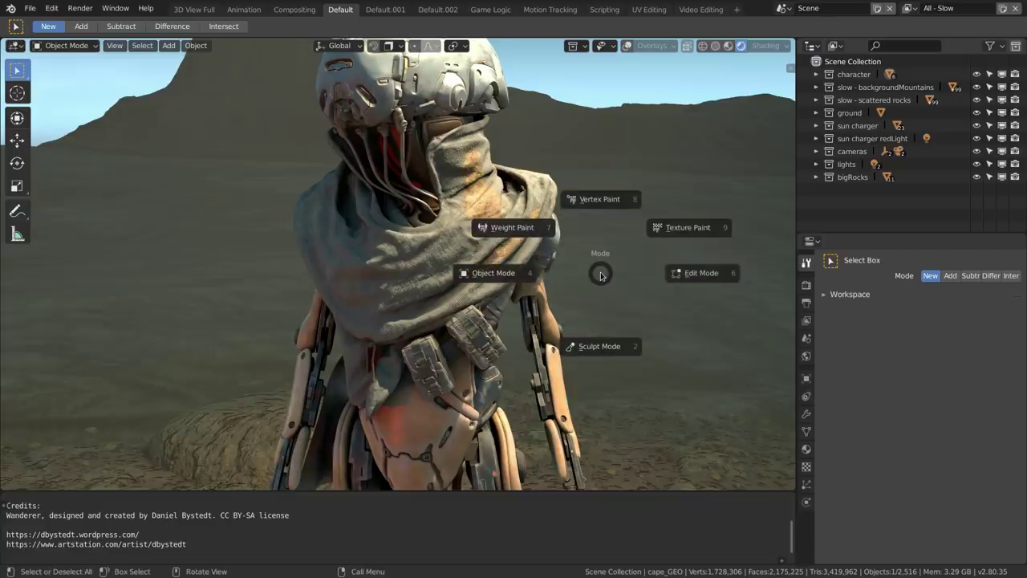
left_click(683, 229)
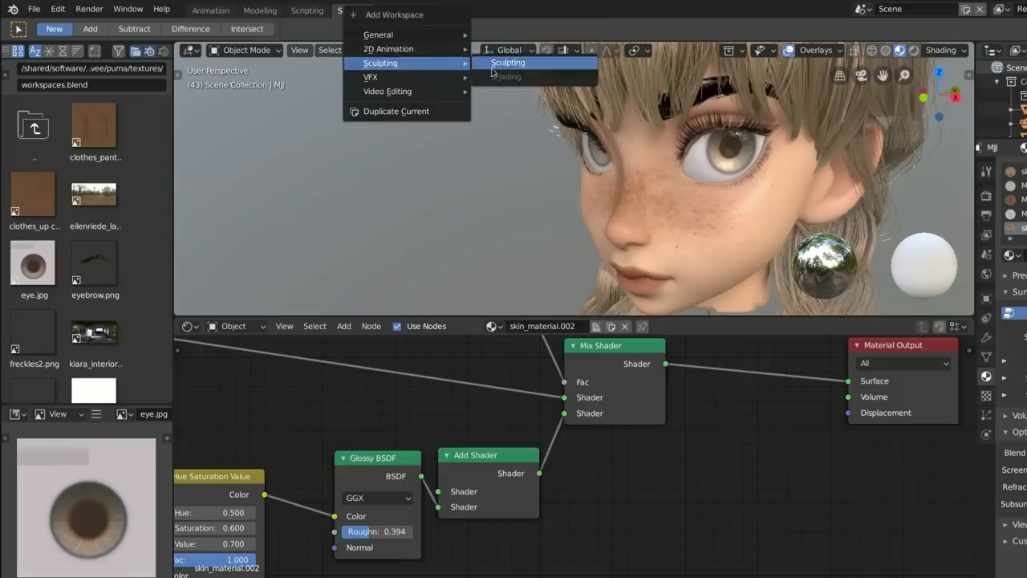
- Add a General > Sculpting workspace to the character file
left_click(568, 64)
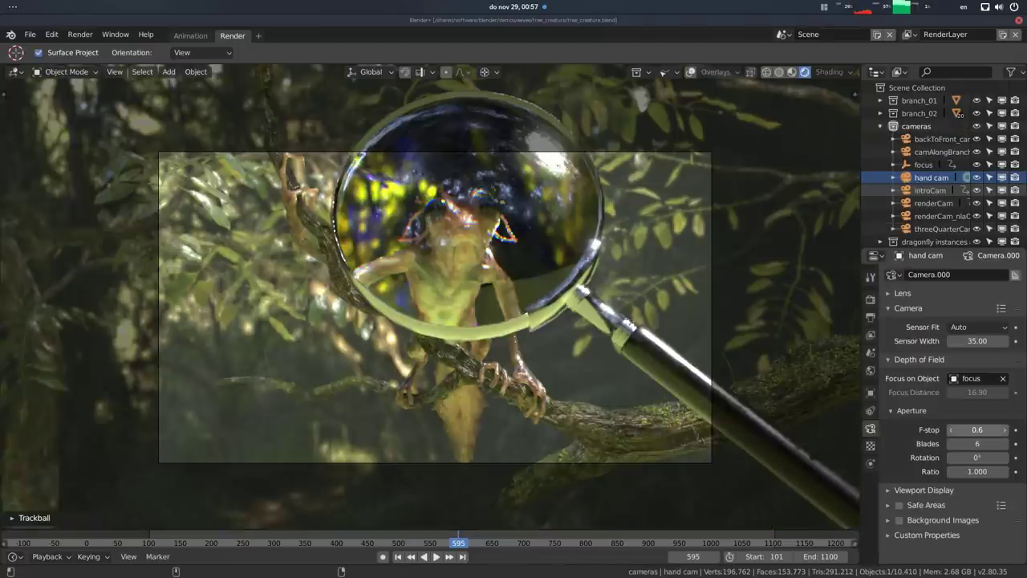
- Lower the hand cam's Depth of Field F-stop to about 0.1
left_click_drag(988, 436, 986, 434)
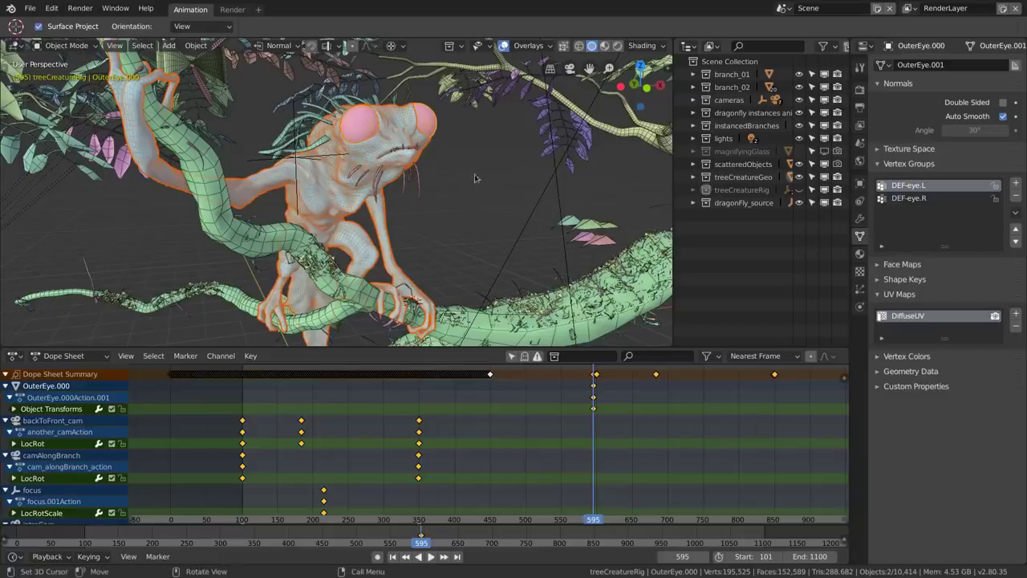
- Zoom the viewport in toward the tree creature's face
middle_click_drag(467, 185, 443, 198, "ctrl")
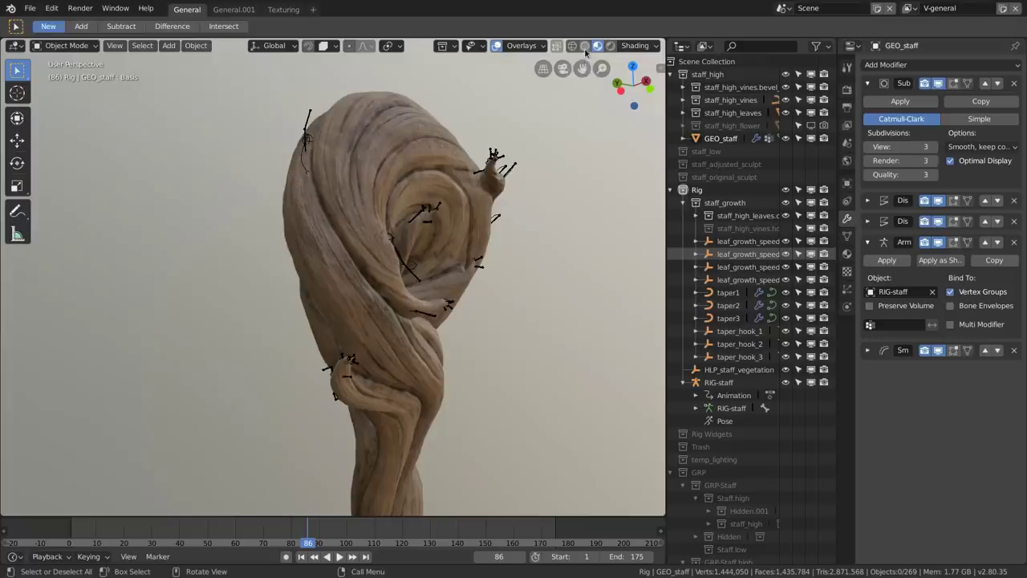
- Switch the viewport to Solid shading with Cavity on, orbiting to view the staff's carved top
left_click(585, 46)
middle_click_drag(362, 303, 585, 151)
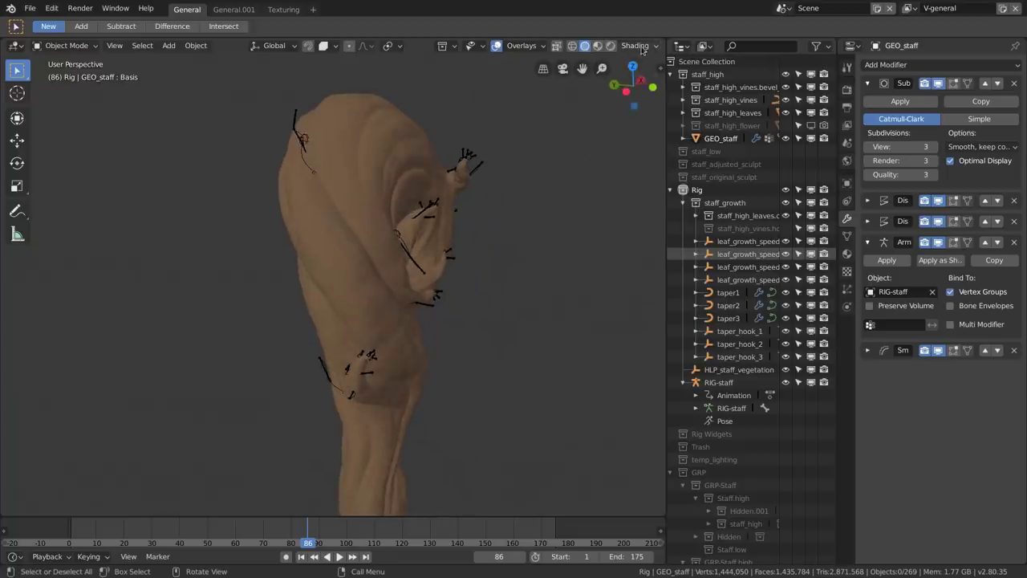
left_click(638, 46)
left_click(574, 217)
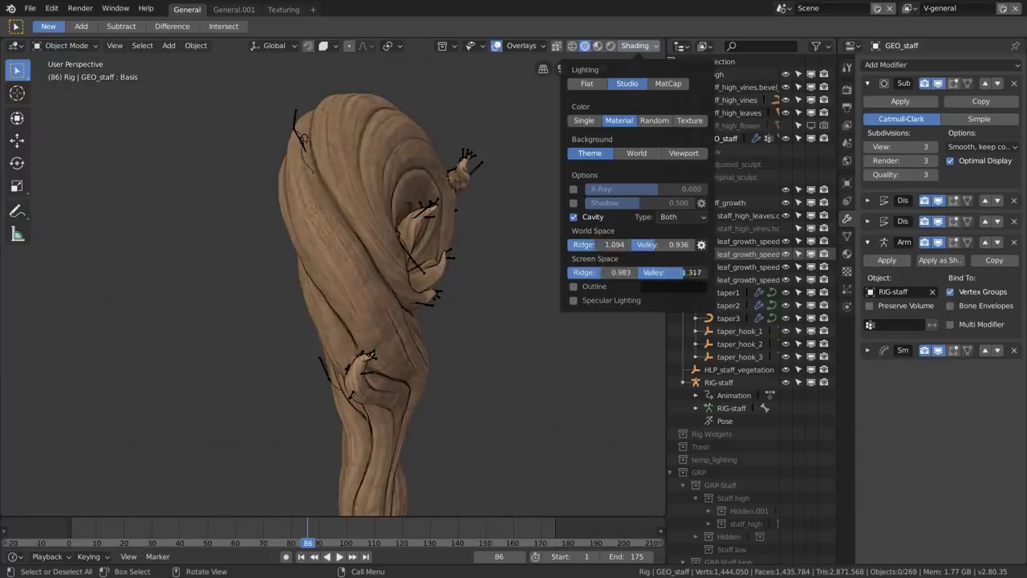
mouse_move(514, 277)
middle_mouse_down()
mouse_move(390, 297)
mouse_move(374, 374)
mouse_move(374, 240)
mouse_move(266, 330)
mouse_move(211, 337)
mouse_move(284, 344)
mouse_move(447, 230)
mouse_move(500, 280)
middle_mouse_up()
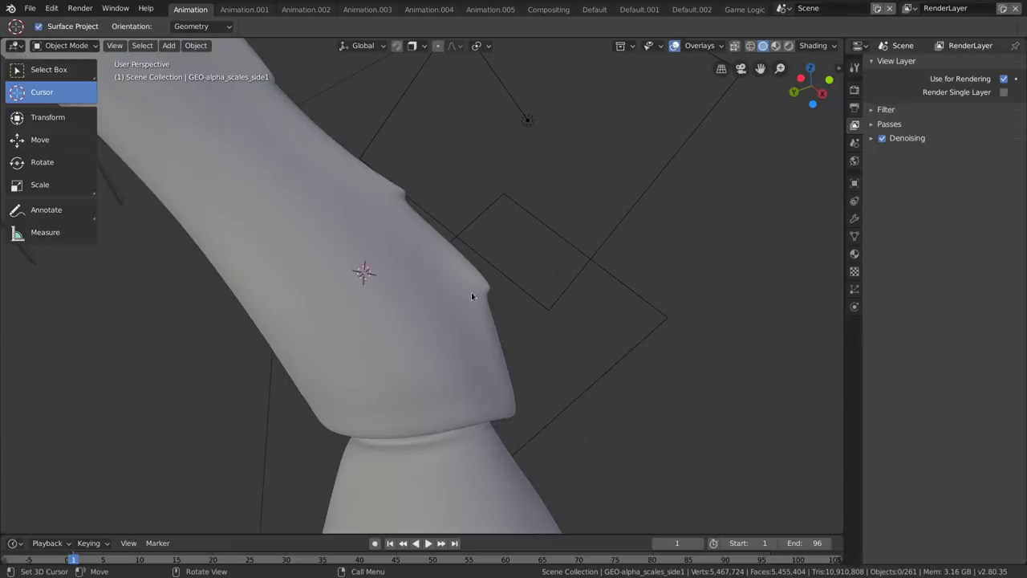
middle_click_drag(471, 297, 493, 262)
left_click(706, 46)
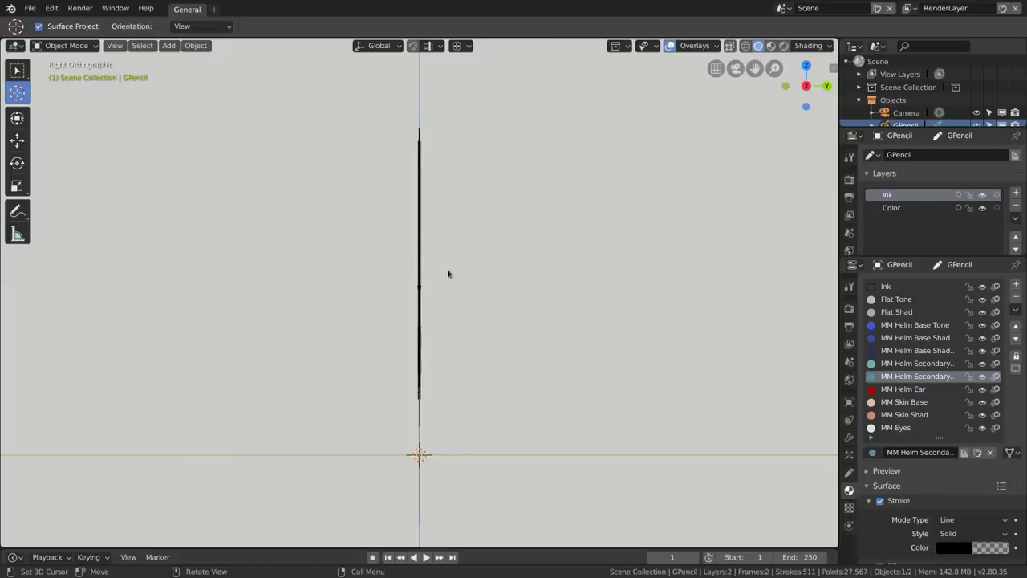
- Frame the grease pencil head, then add a Tint modifier with factor 0.384 and a purple colour
middle_click_drag(451, 273, 741, 299)
scroll(706, 305, "up", 7)
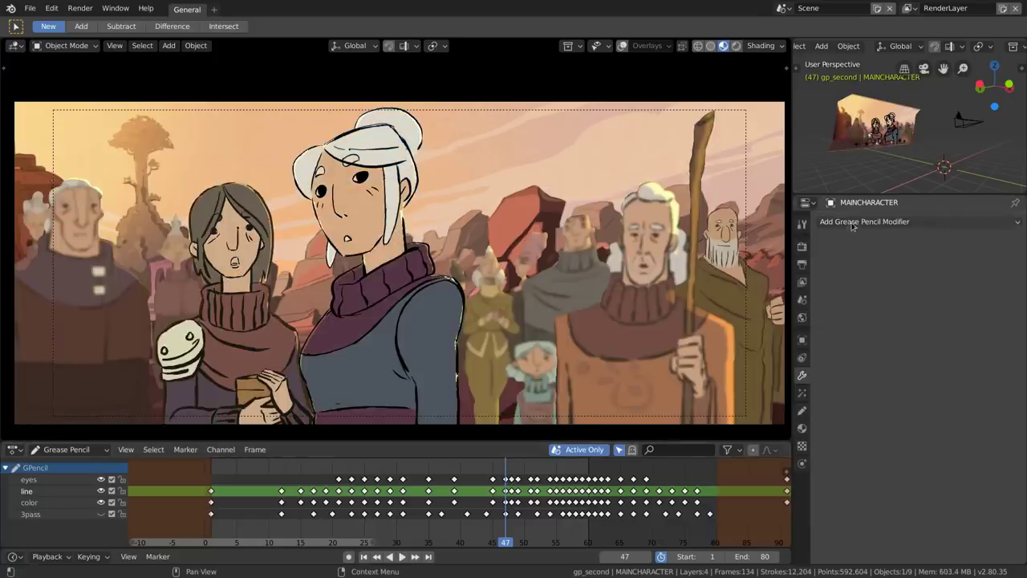
left_click(852, 226)
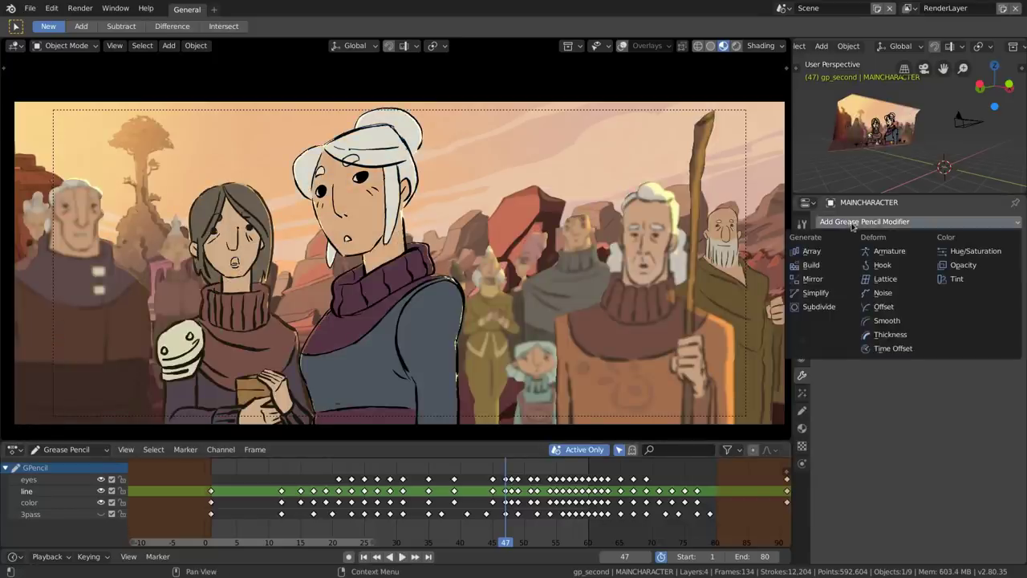
left_click(991, 283)
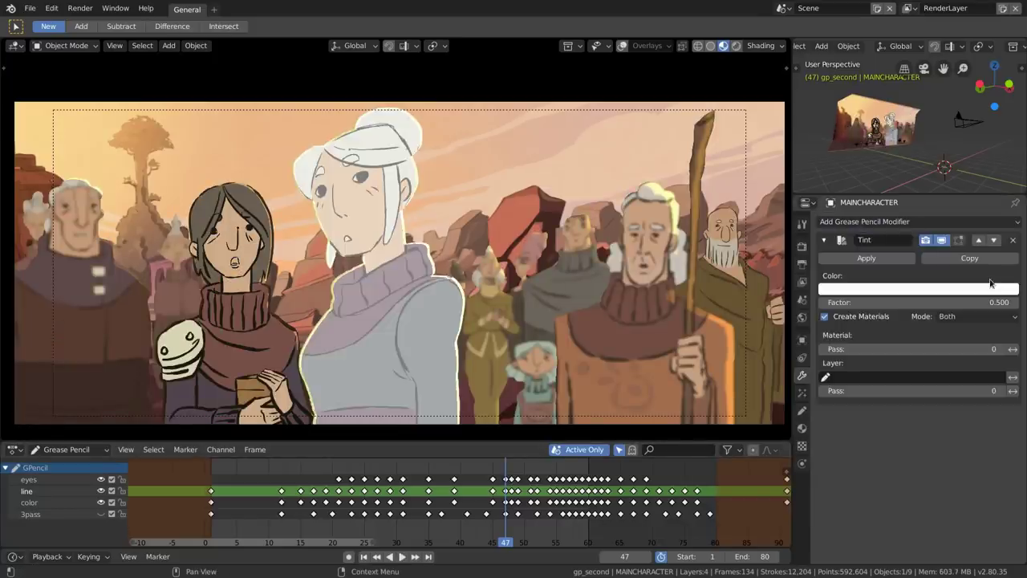
mouse_move(944, 301)
left_mouse_down()
mouse_move(923, 302)
mouse_move(940, 301)
left_mouse_up()
left_click(944, 289)
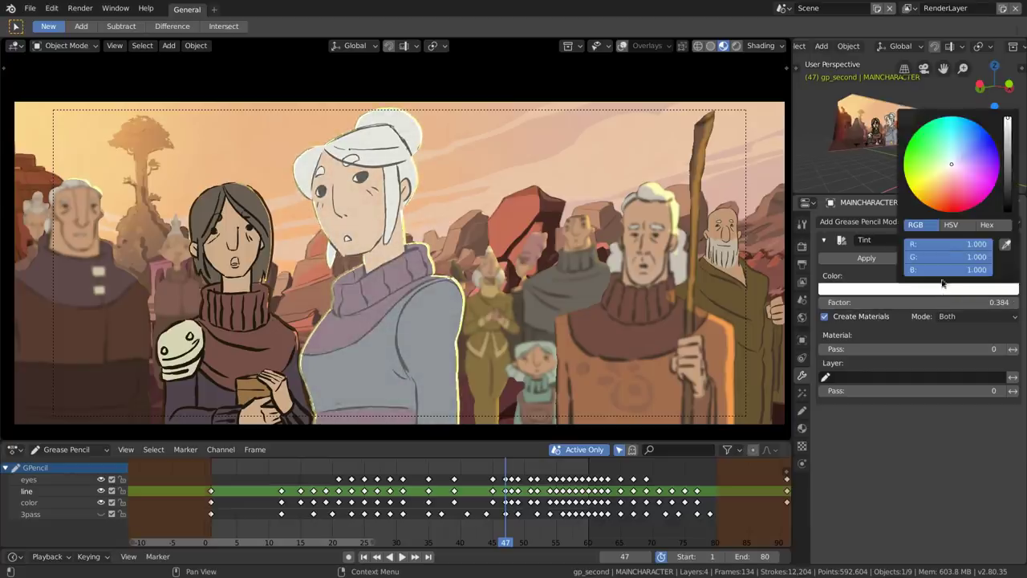
left_click_drag(952, 184, 979, 178)
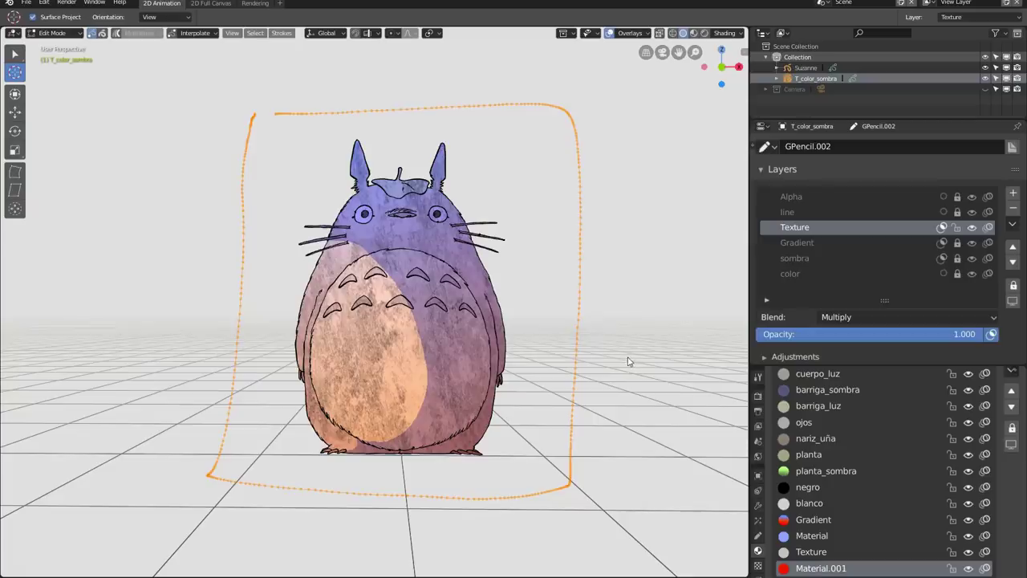
- In Object Mode, set the Texture layer to Add at 0.237 opacity and the Alpha layer to Subtract
key("Tab")
left_click(843, 317)
left_click(831, 265)
left_click_drag(964, 336, 788, 337)
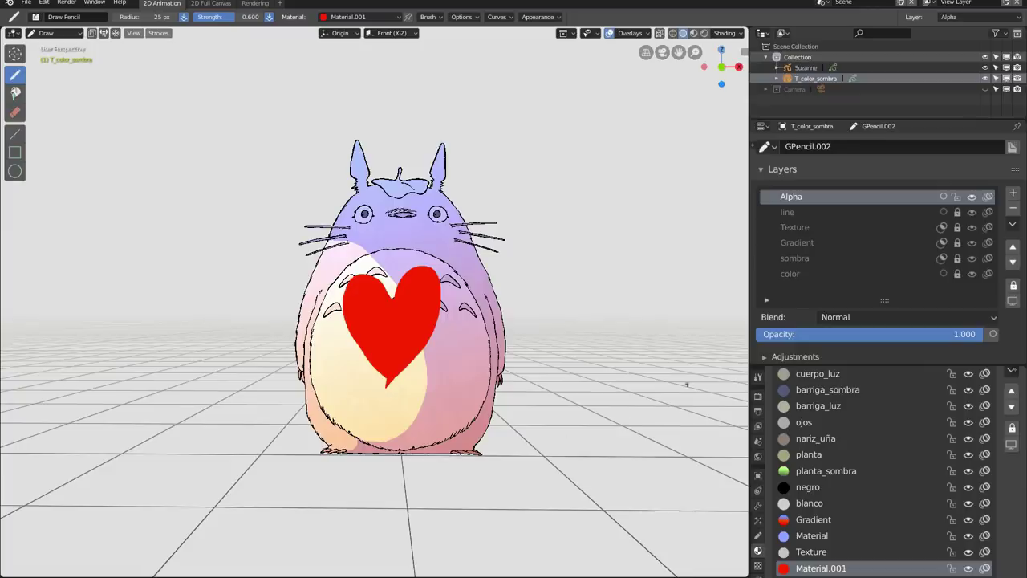
left_click(877, 317)
left_click(850, 248)
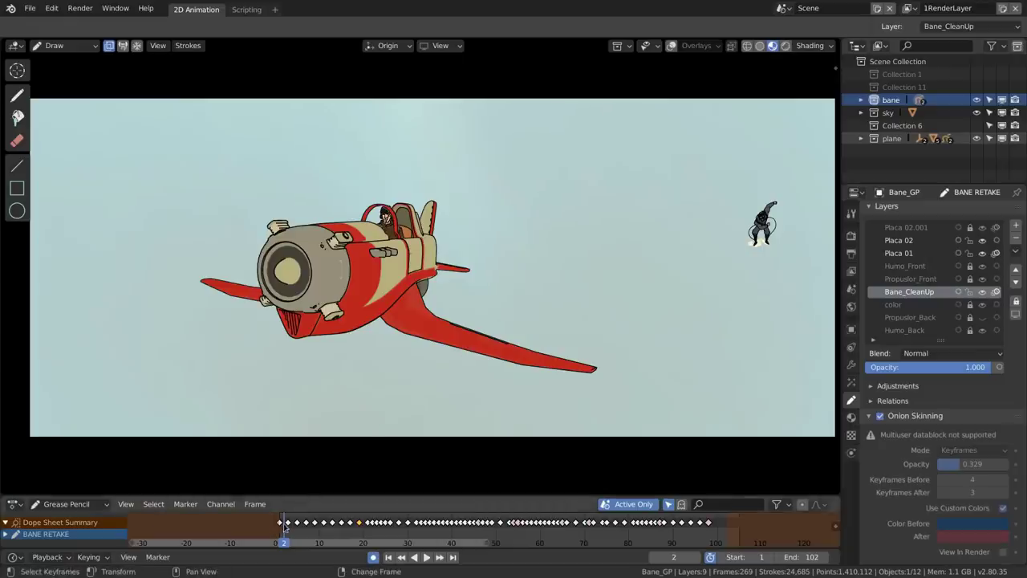
- Play and stop the airplane animation, then orbit the viewport away from the camera framing
key("space")
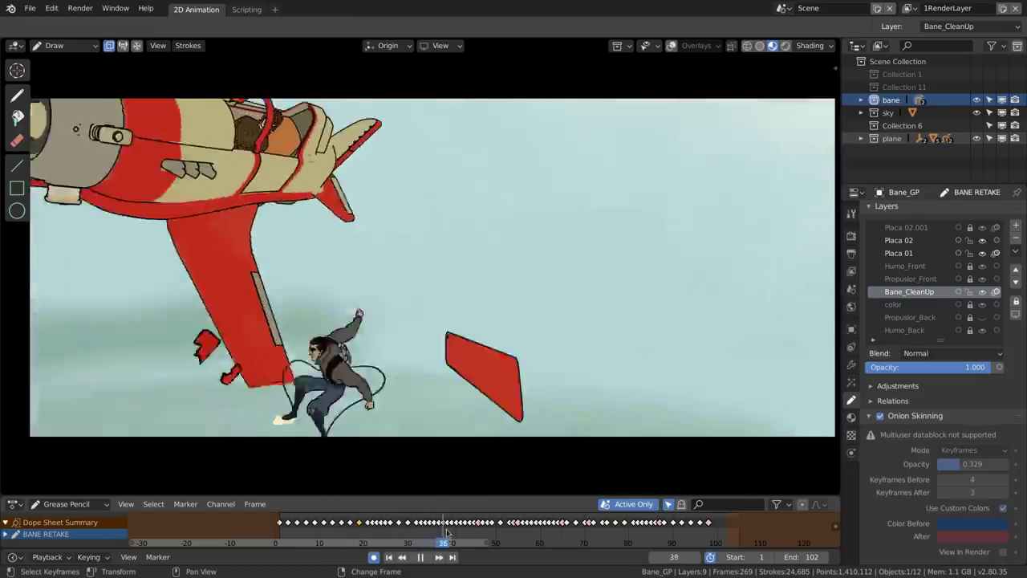
key("space")
middle_click_drag(418, 375, 387, 404)
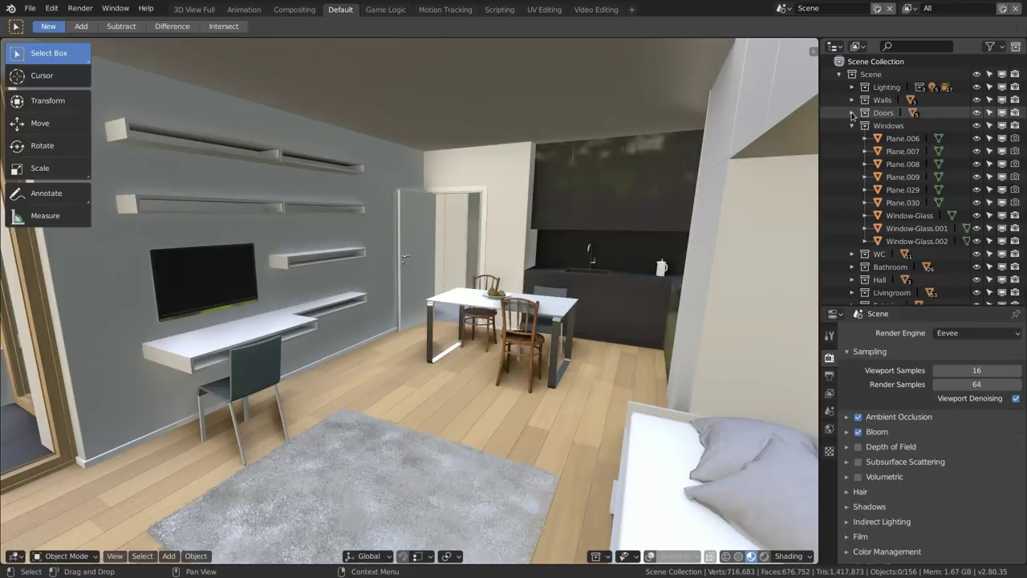
left_click(851, 100)
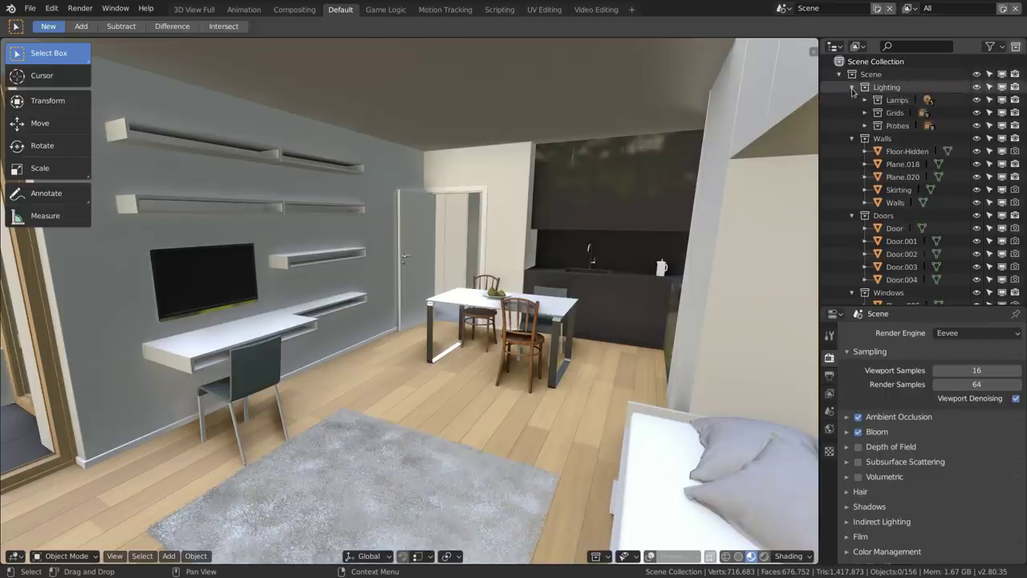
- Collapse the Walls and Doors collections in the outliner
left_click(852, 139)
left_click(852, 152)
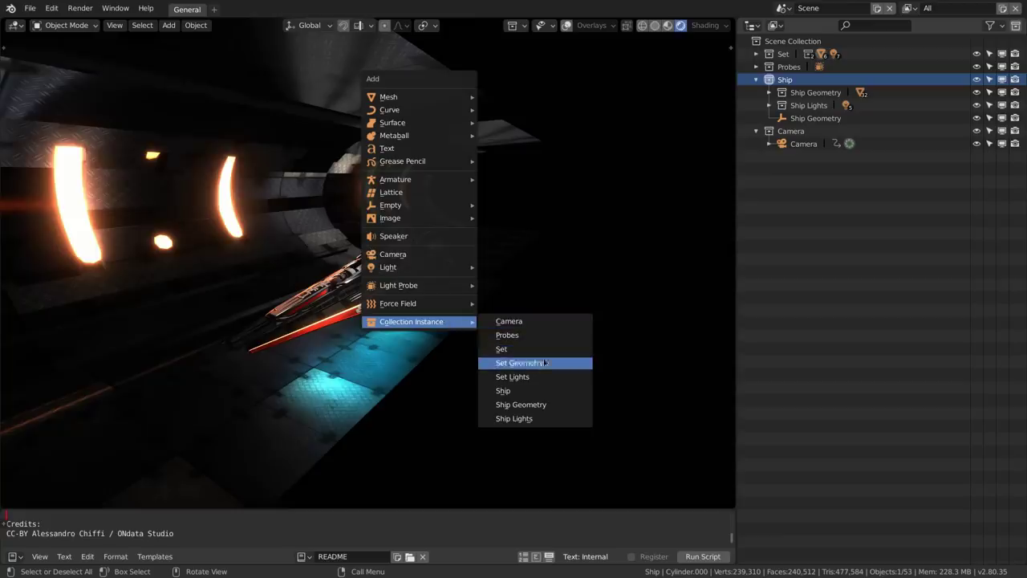
- Add a Ship Geometry collection instance, move and rotate it into place, and set Melanin to 0.420
left_click(537, 404)
key("g")
left_click(449, 285)
key("r")
key("r")
key("g")
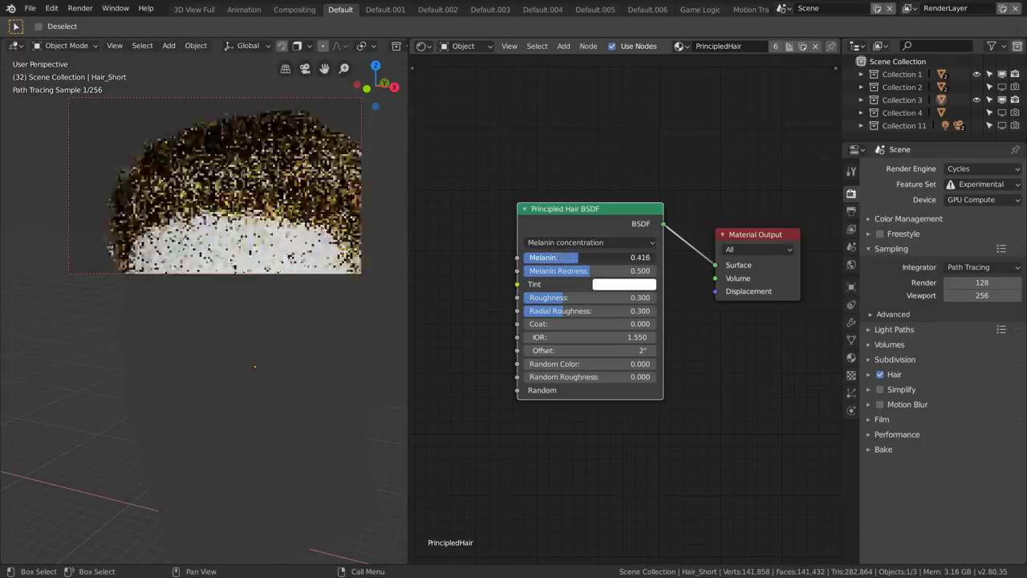
left_click_drag(562, 257, 565, 256)
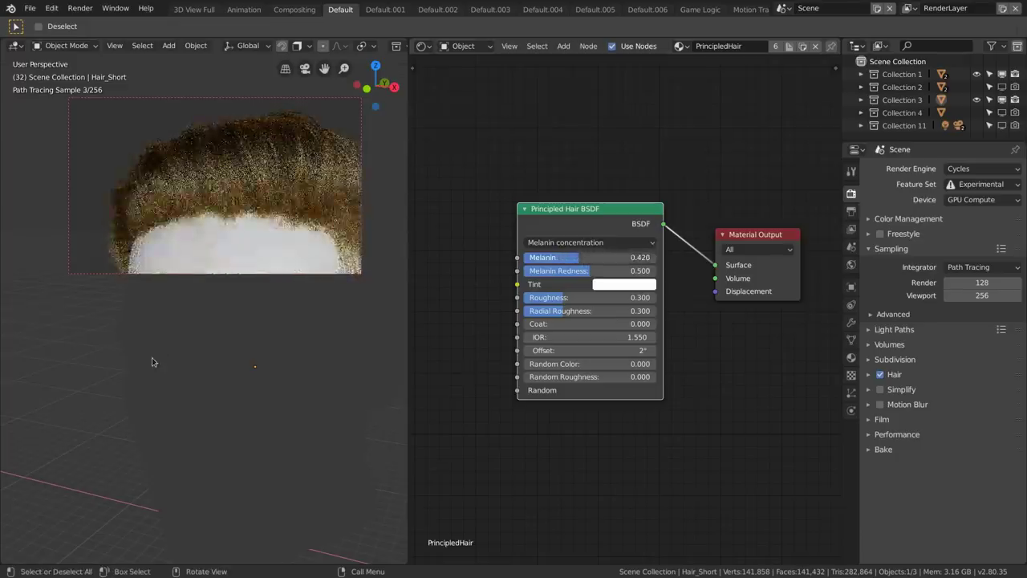
- Switch to the scene camera view with Numpad 0 to see the short-hair render framing
key("KP_0")
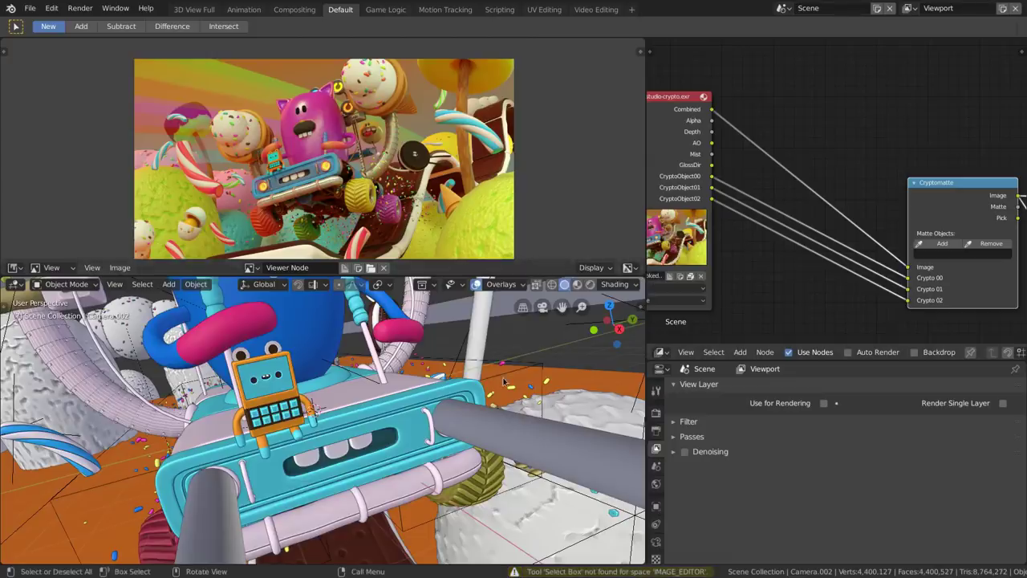
key("KP_0")
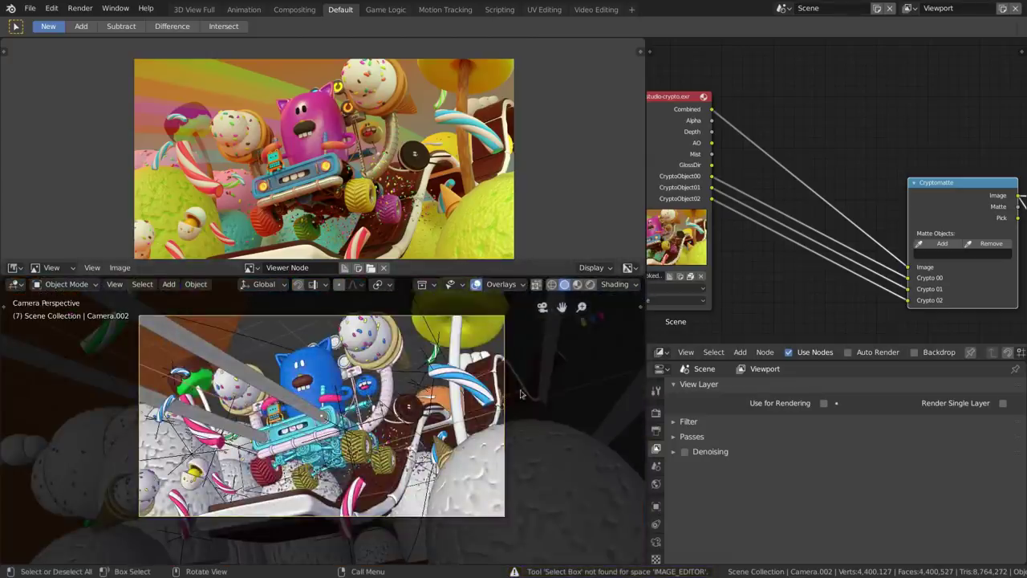
- Preview the Render Layers AO and GlossDir passes in the Viewer
left_click(688, 151, "ctrl+shift")
left_click(688, 151, "ctrl+shift")
left_click(688, 151, "ctrl+shift")
left_click(688, 151, "ctrl+shift")
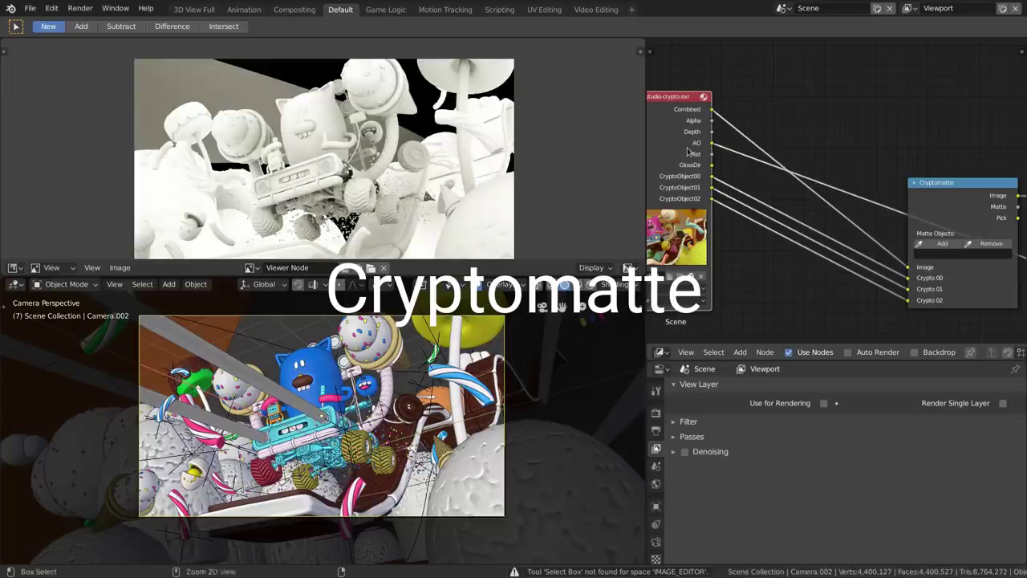
scroll(607, 153, "up", 4)
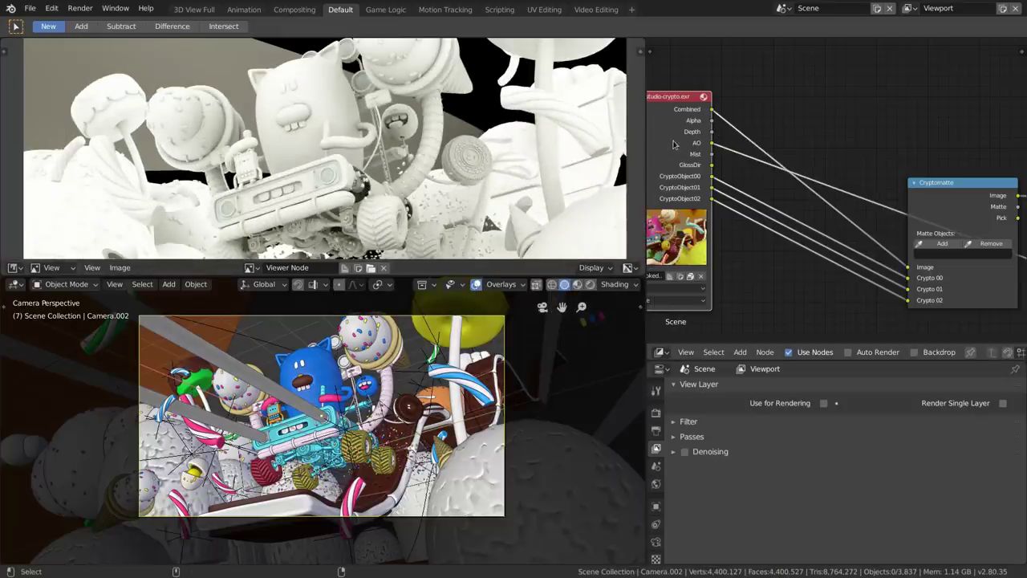
left_click(676, 144, "ctrl+shift")
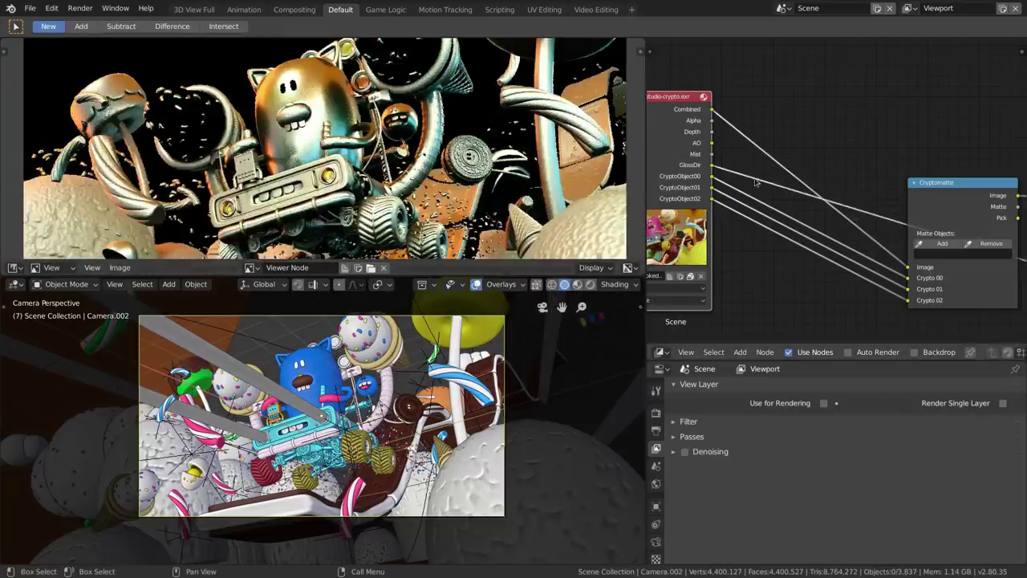
- Preview the Cryptomatte node's Image and Pick outputs, shifting the viewer to inspect other objects
middle_click_drag(971, 191, 830, 186)
left_click(943, 188, "ctrl+shift")
left_click(830, 186, "ctrl+shift")
left_click(830, 187, "ctrl+shift")
middle_click_drag(481, 196, 371, 46)
scroll(804, 174, "up", 4)
middle_click_drag(803, 173, 783, 151)
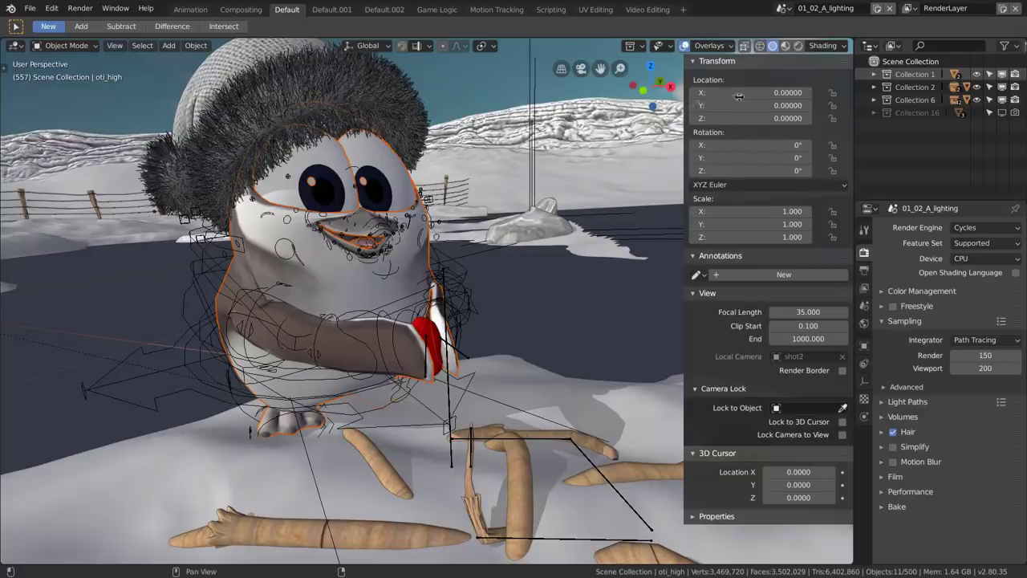
- Give oti_high's Location X an Averaged Value driver with three variables and show it in the Drivers editor
right_click(738, 93)
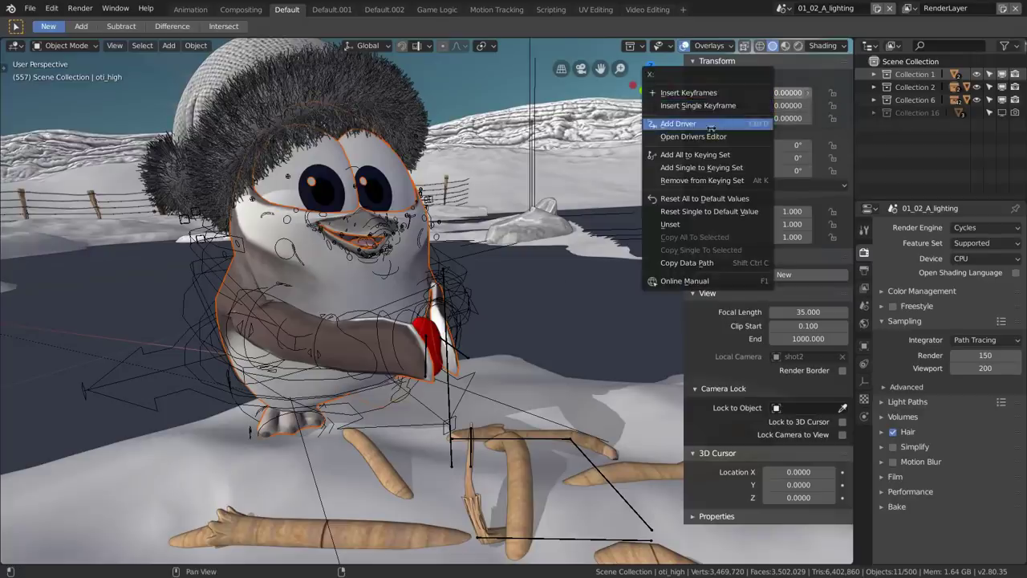
left_click(725, 126)
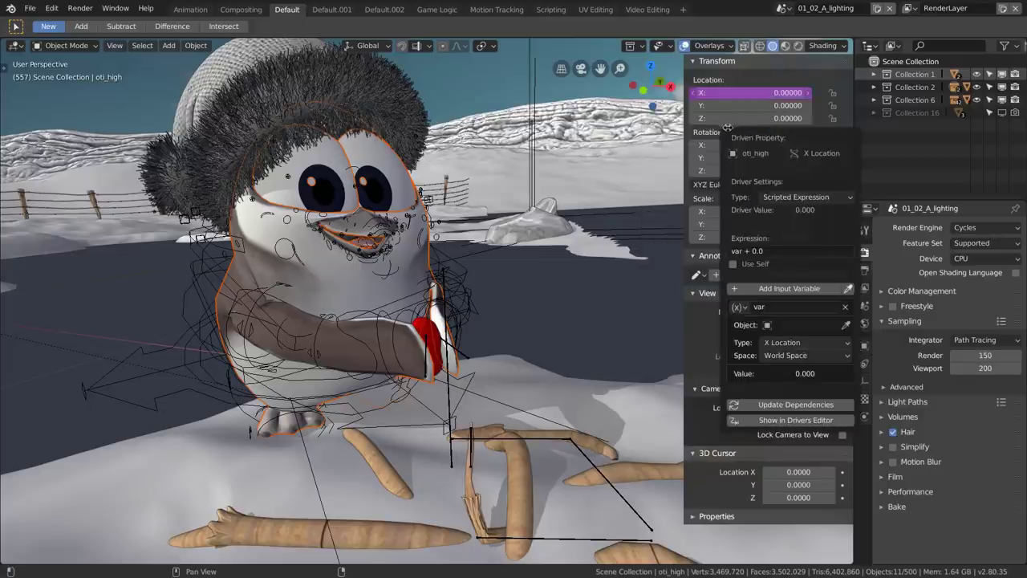
left_click(796, 197)
left_click(811, 181)
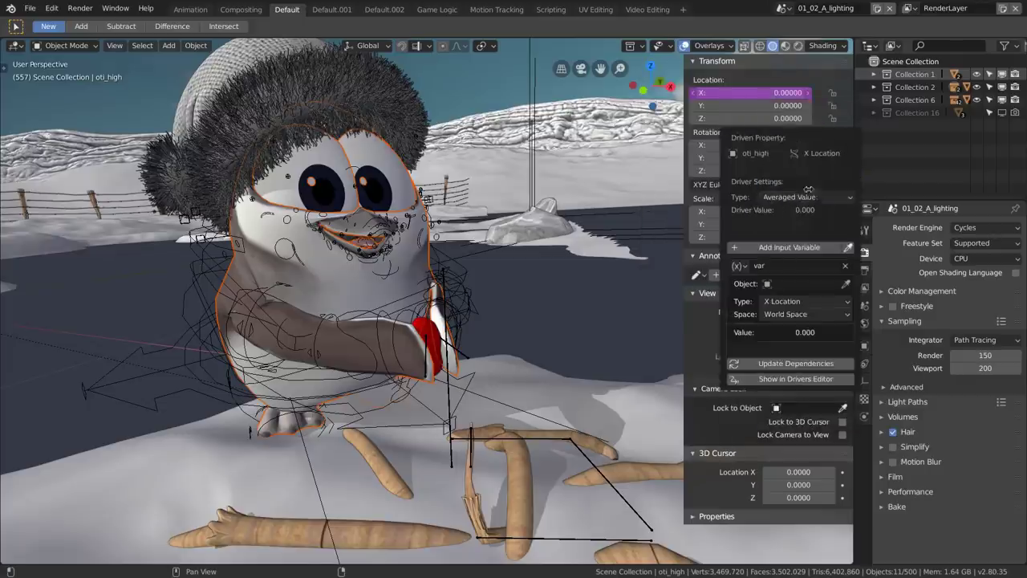
left_click(800, 248)
left_click(800, 247)
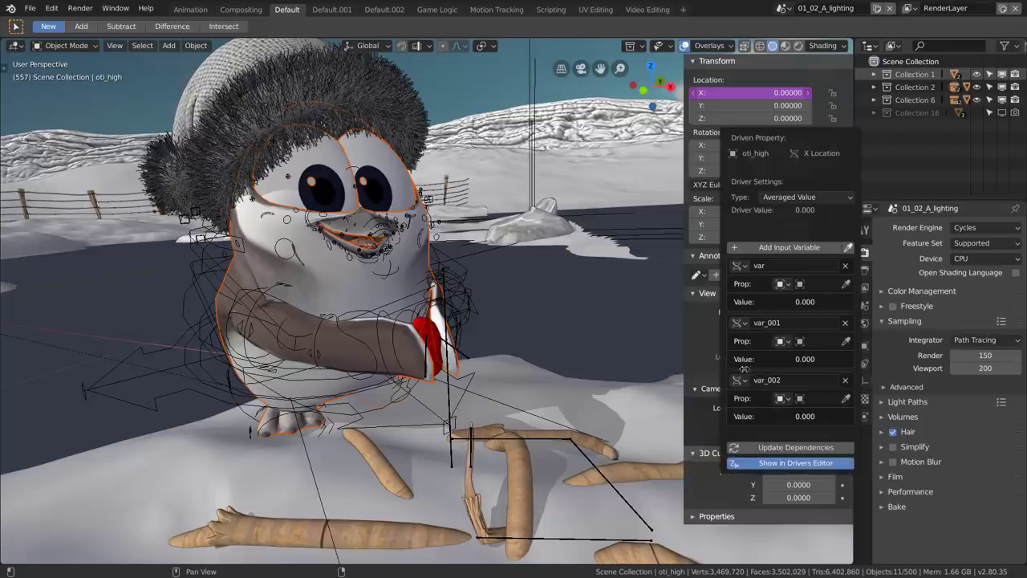
left_click(796, 463)
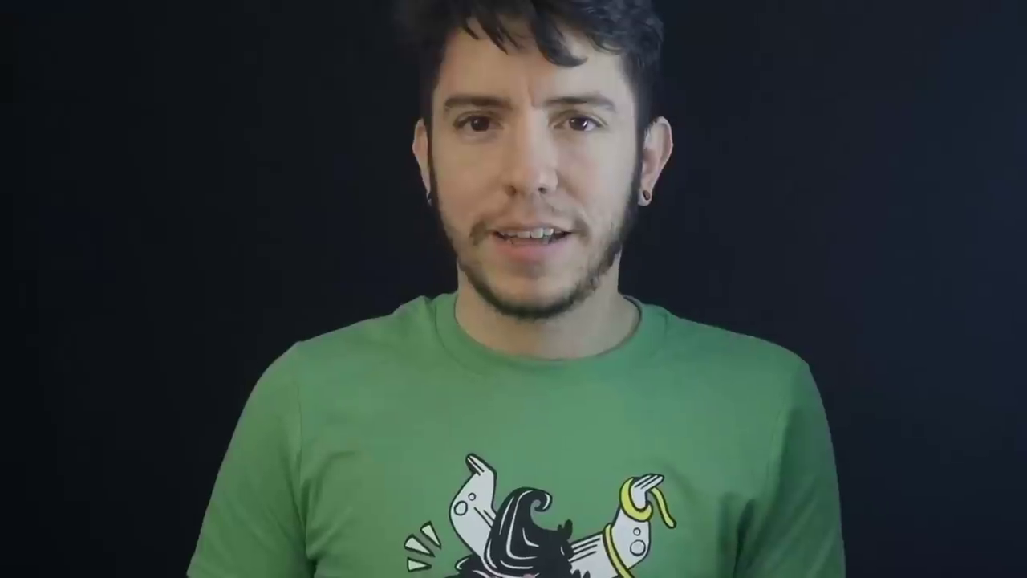